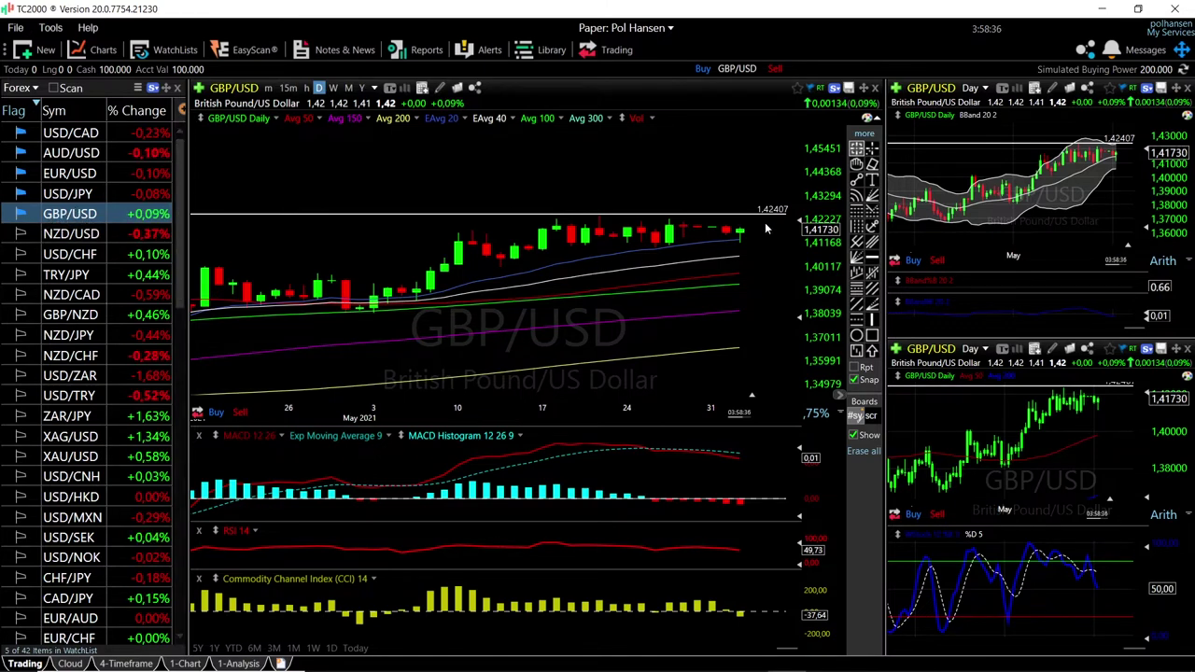
# - Zoom into the latest GBP/USD daily candles and read that bar's price and indicator values
pyautogui.scroll(1, 765, 222)
pyautogui.scroll(1, 733, 243)
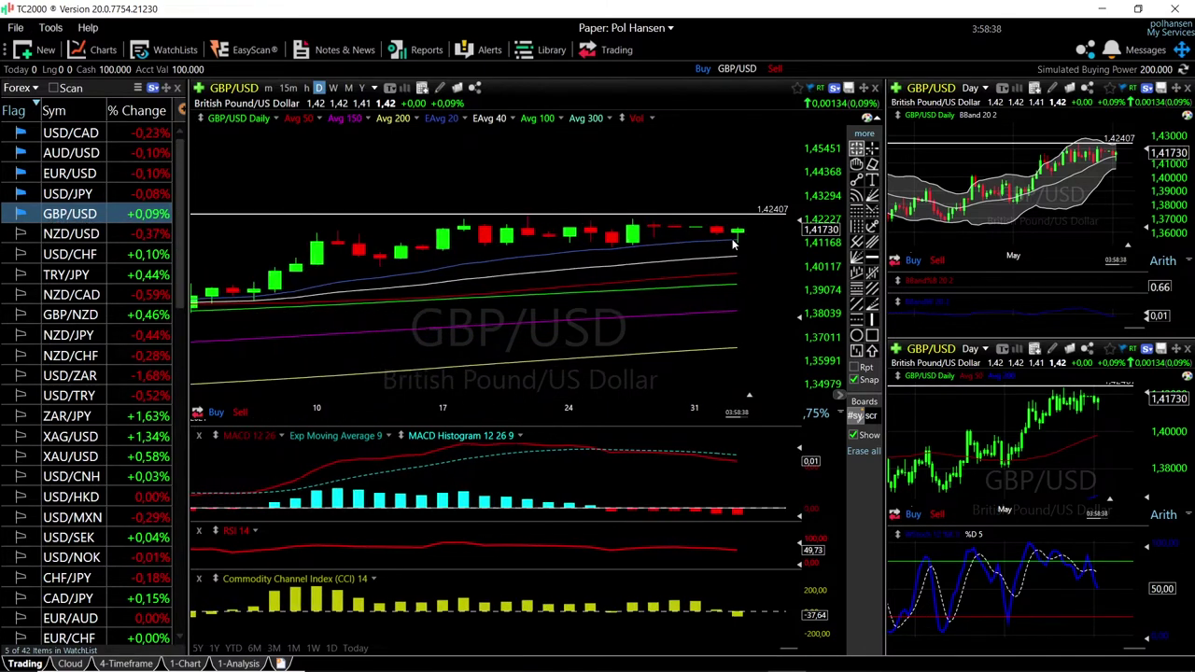
pyautogui.scroll(1, 733, 243)
pyautogui.click(715, 267)
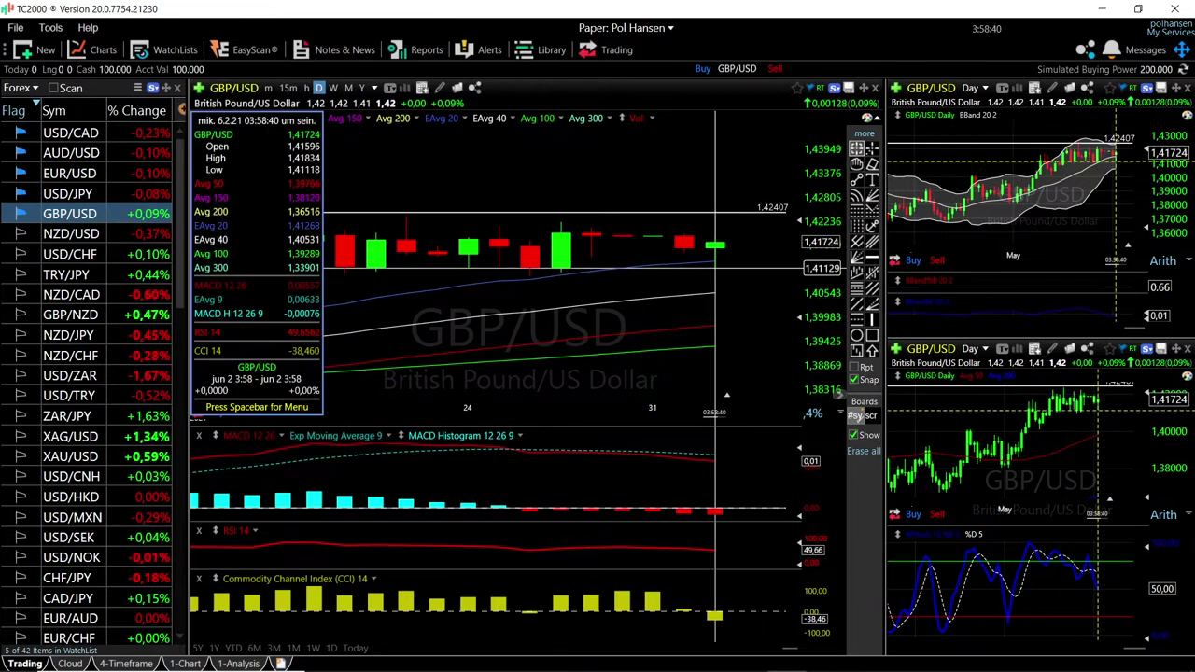
pyautogui.click(714, 267)
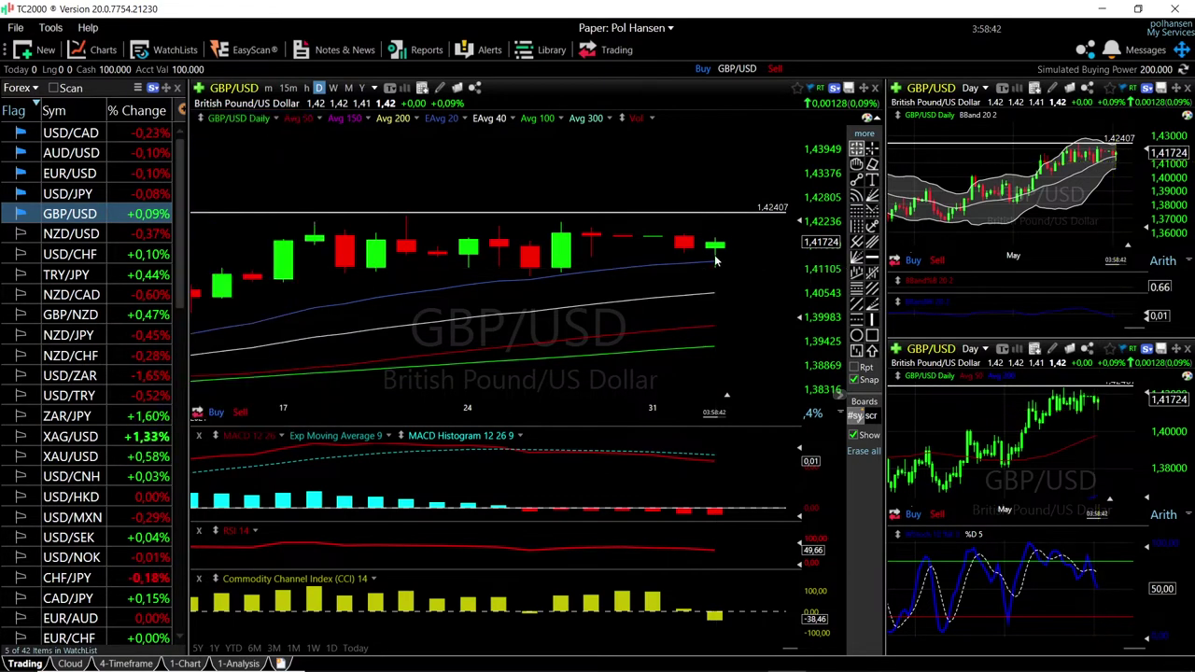
pyautogui.scroll(-1, 753, 312)
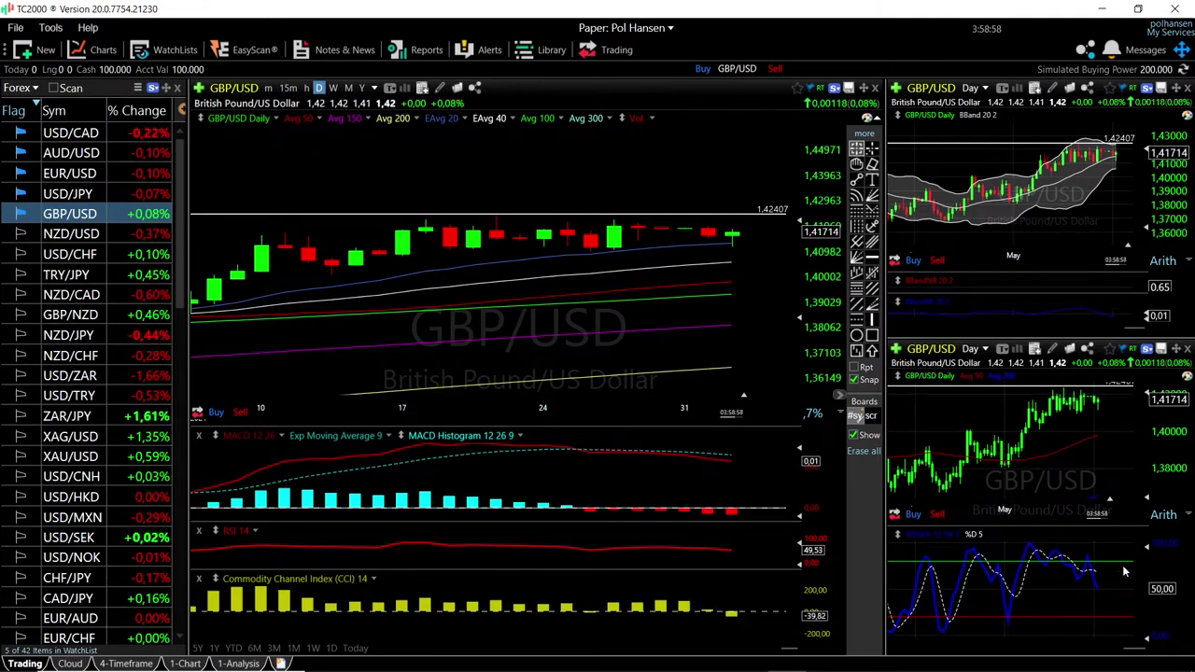
# - Read the latest Bollinger Band values, then zoom GBP/USD out to January 2021 below 1,42407
pyautogui.scroll(3, 1117, 168)
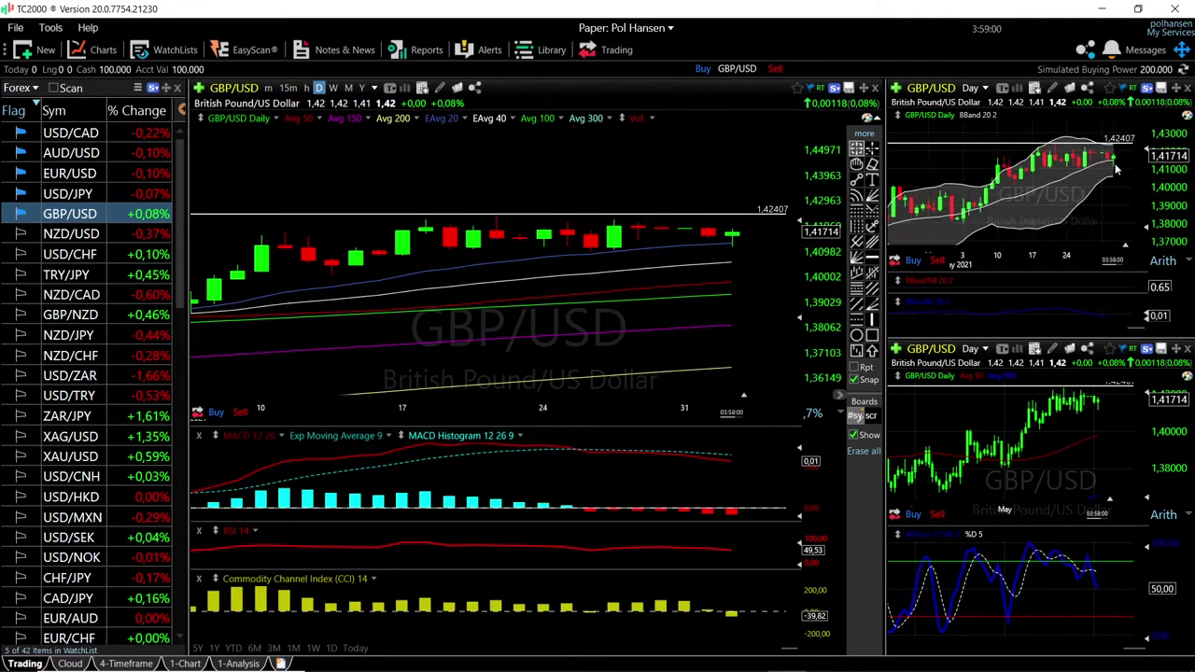
pyautogui.scroll(2, 1117, 168)
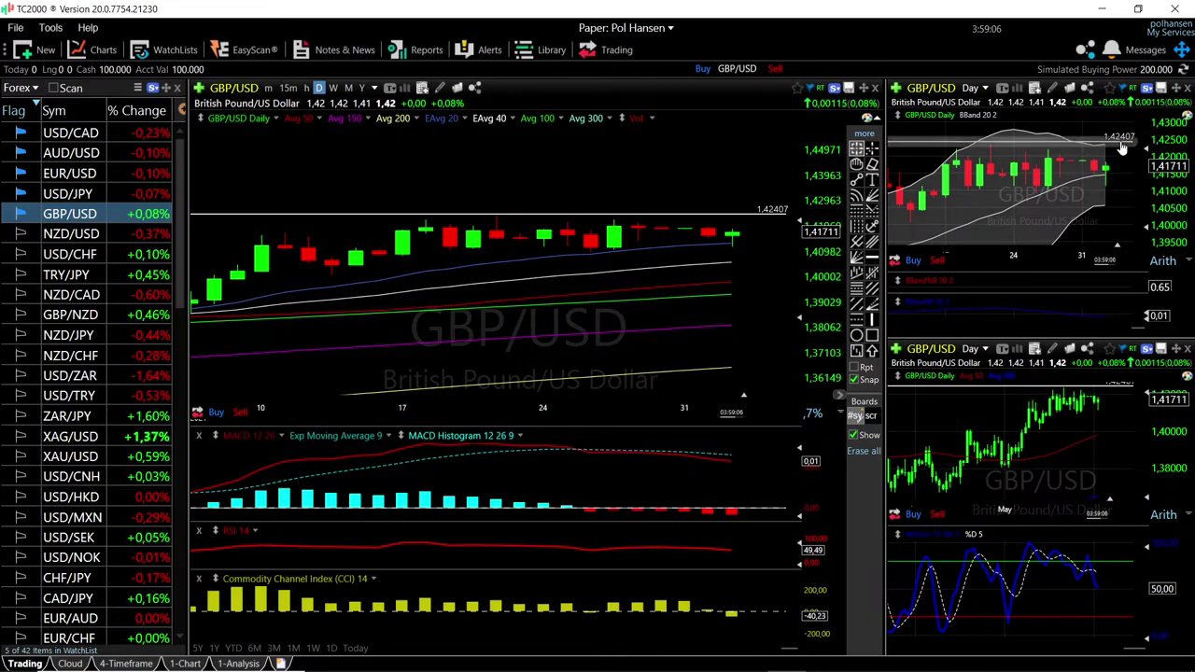
pyautogui.click(1105, 204)
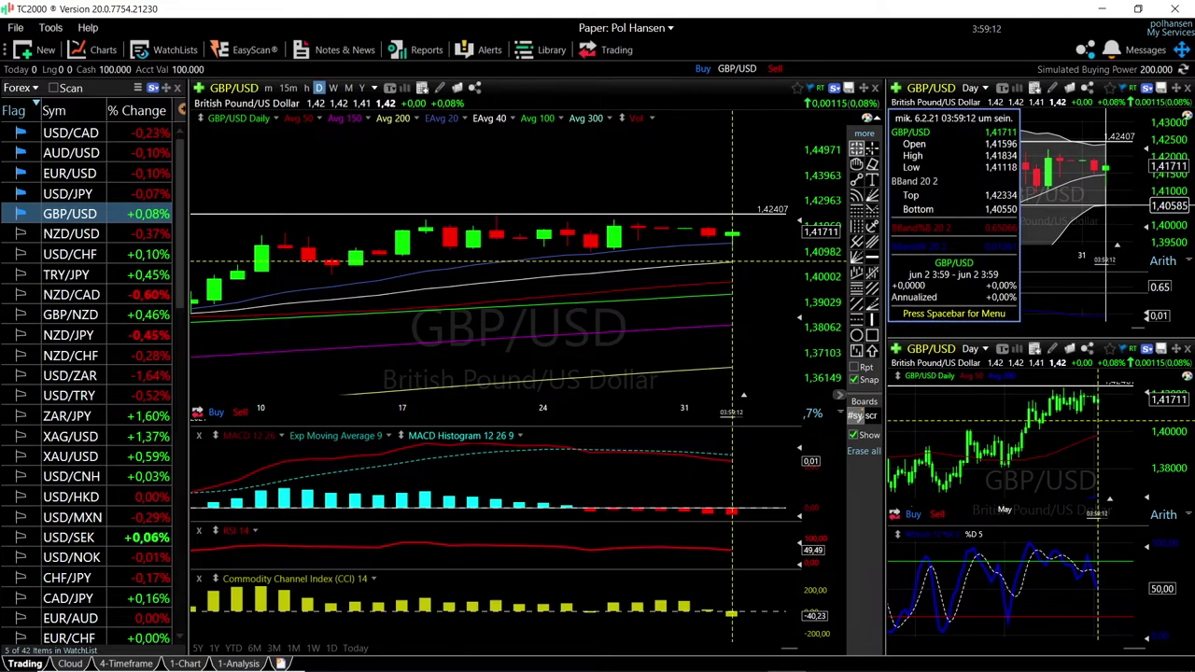
pyautogui.click(730, 257)
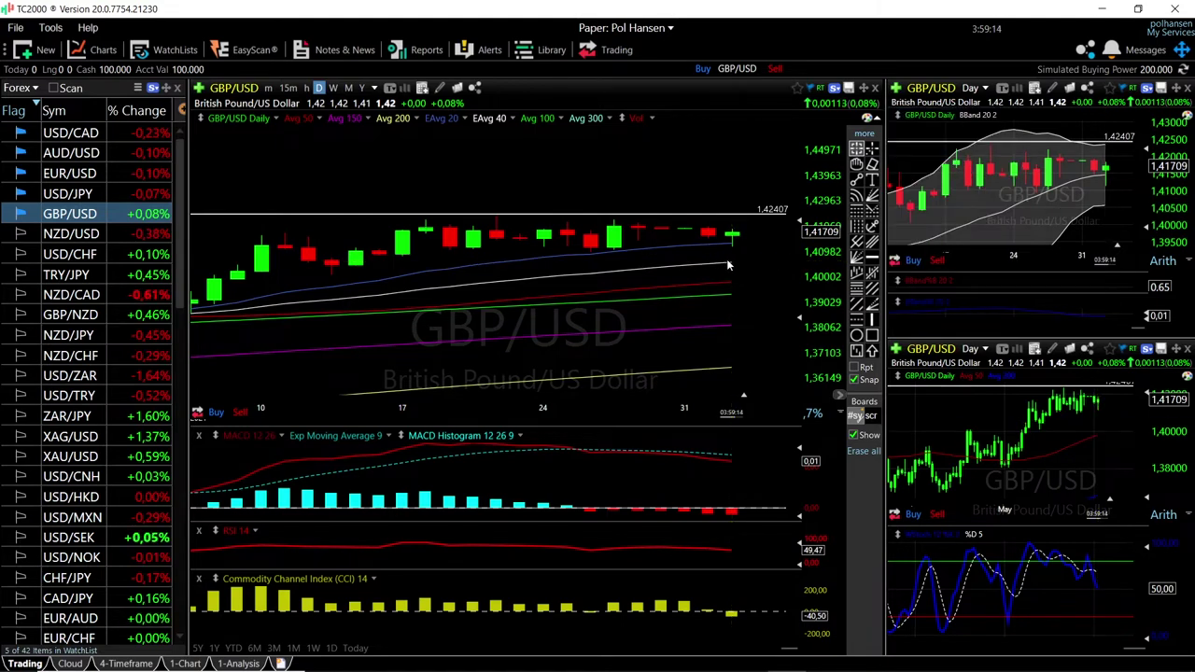
pyautogui.scroll(-1, 732, 258)
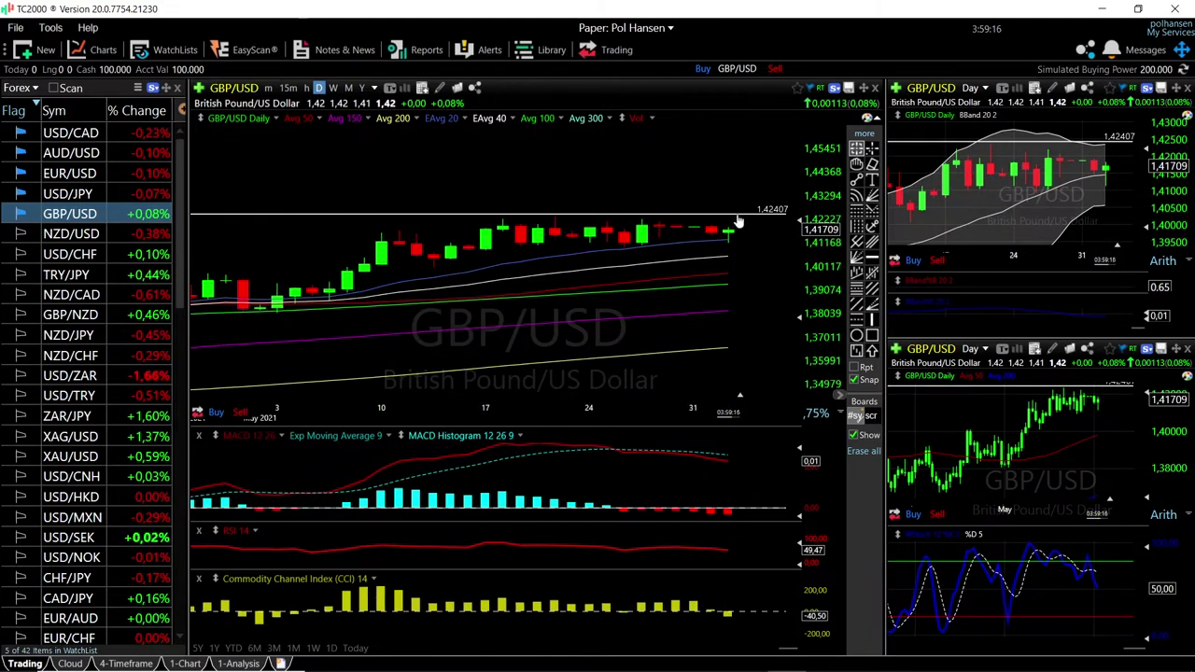
pyautogui.scroll(-1, 749, 273)
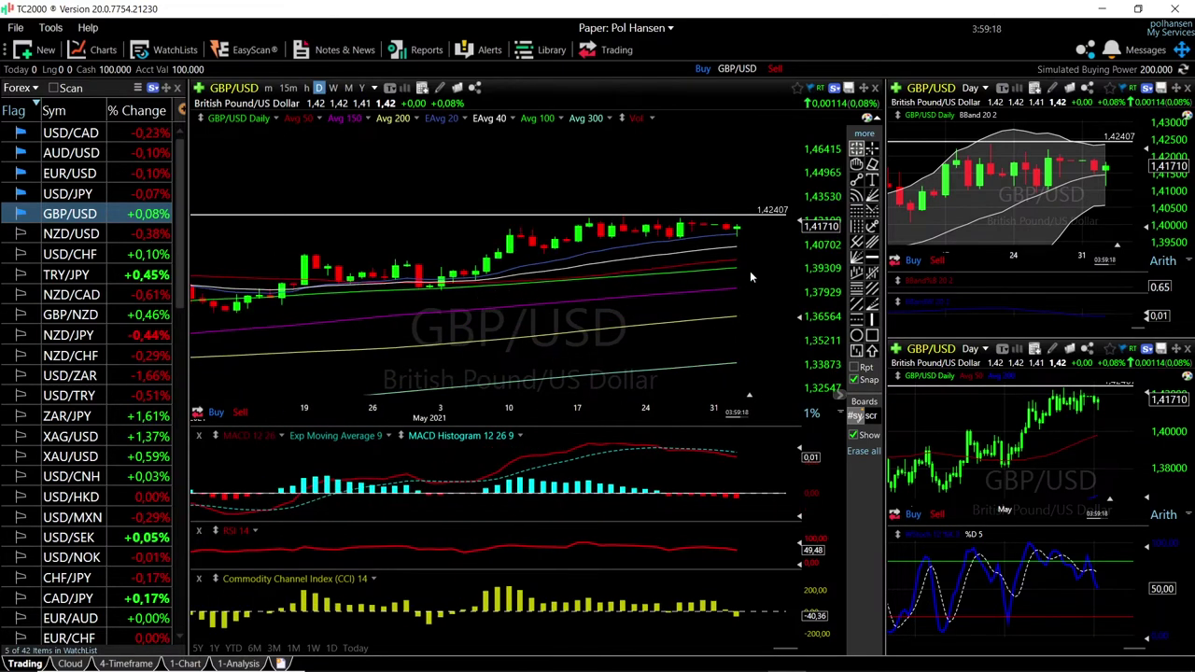
pyautogui.scroll(-3, 750, 271)
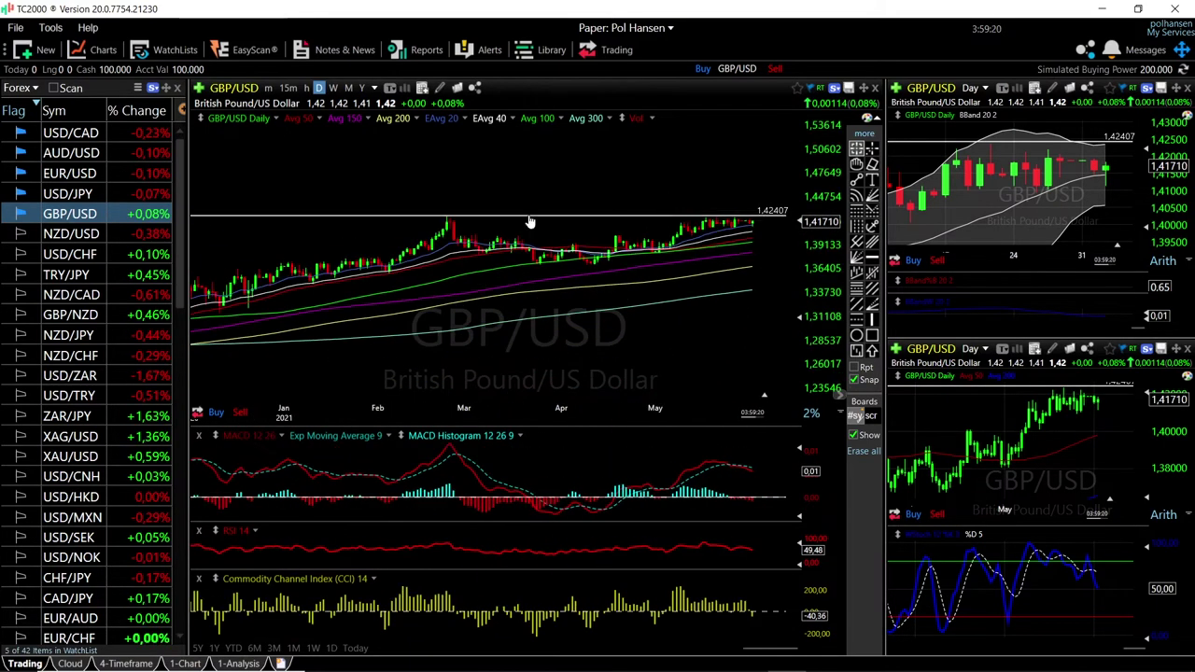
# - Switch all charts to USD/JPY and check recent candles down to about 108,540
pyautogui.click(90, 193)
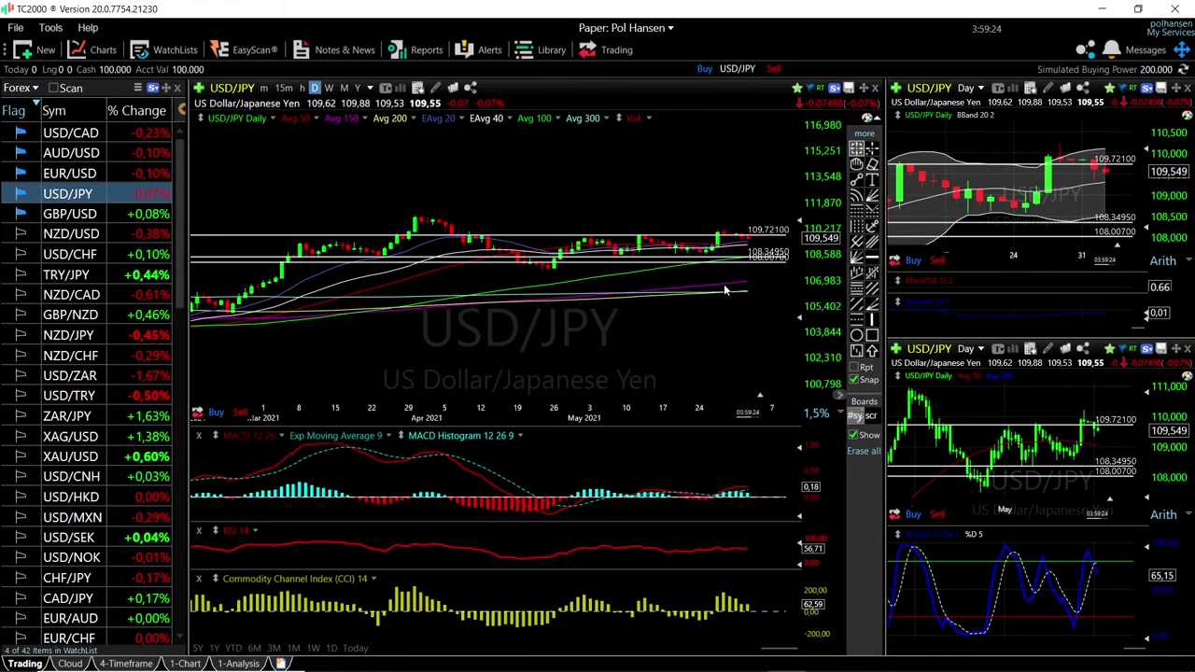
pyautogui.scroll(3, 724, 290)
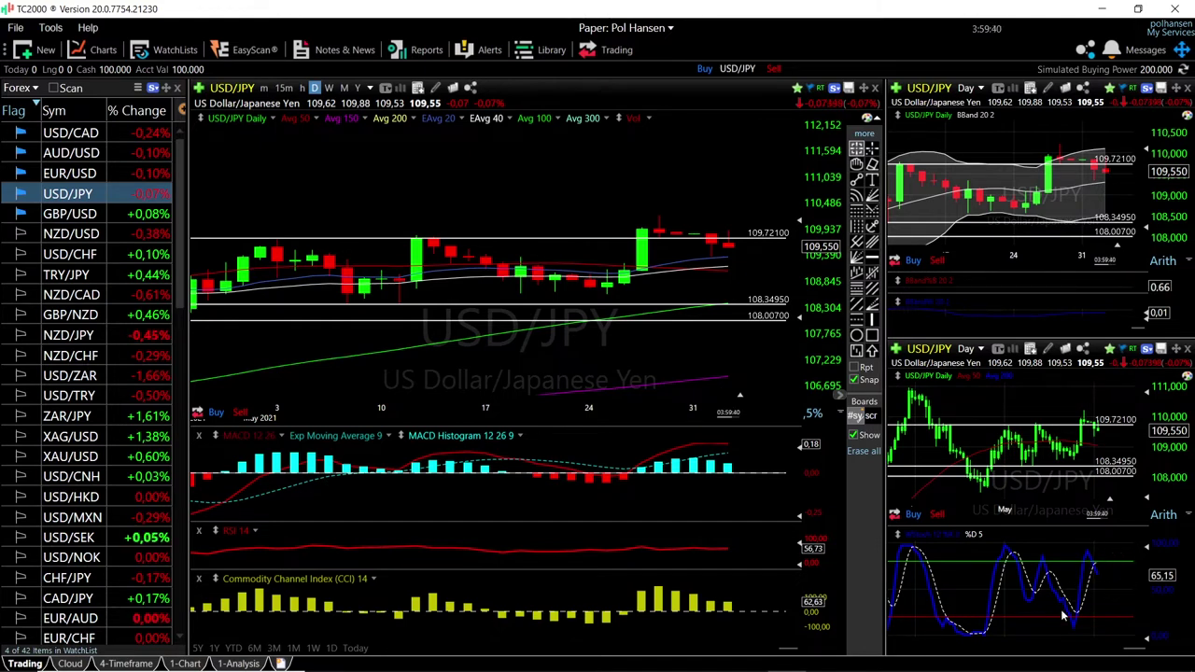
pyautogui.scroll(3, 1123, 175)
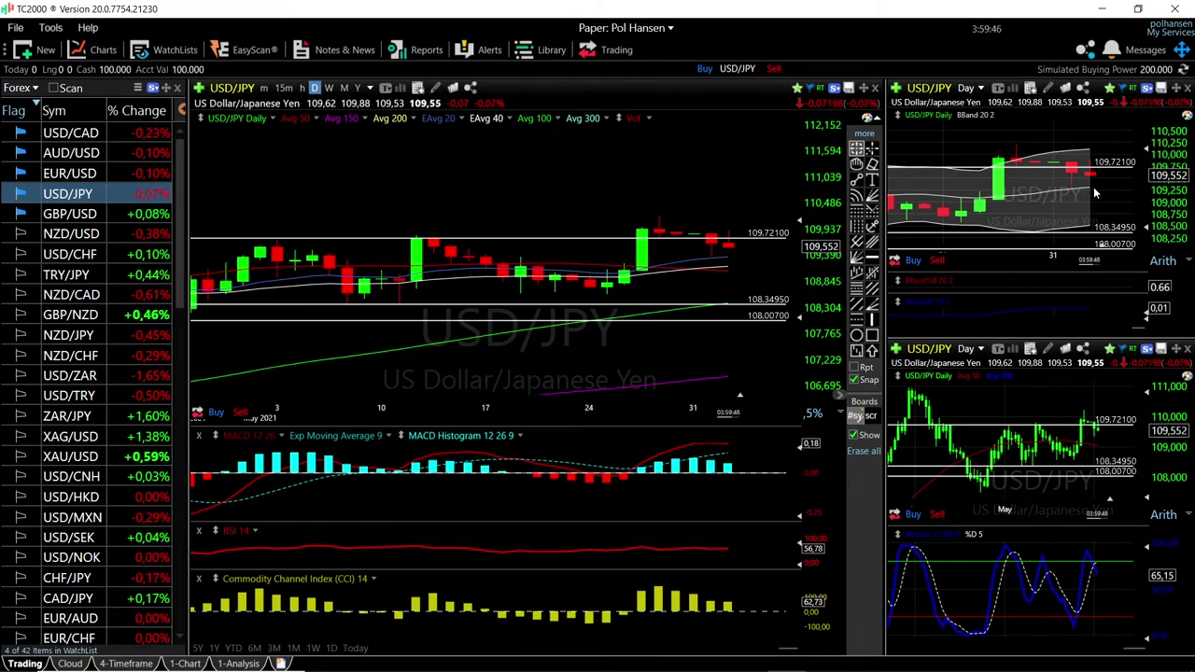
pyautogui.moveTo(1092, 191); pyautogui.dragTo(1090, 226)
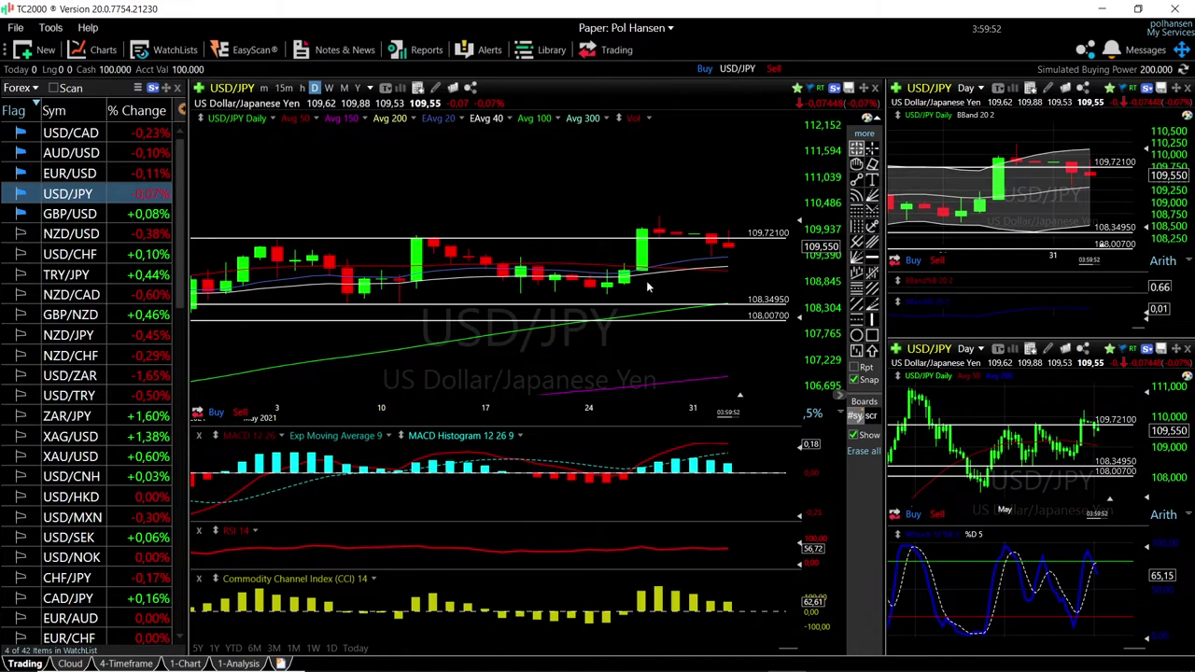
pyautogui.scroll(-2, 714, 265)
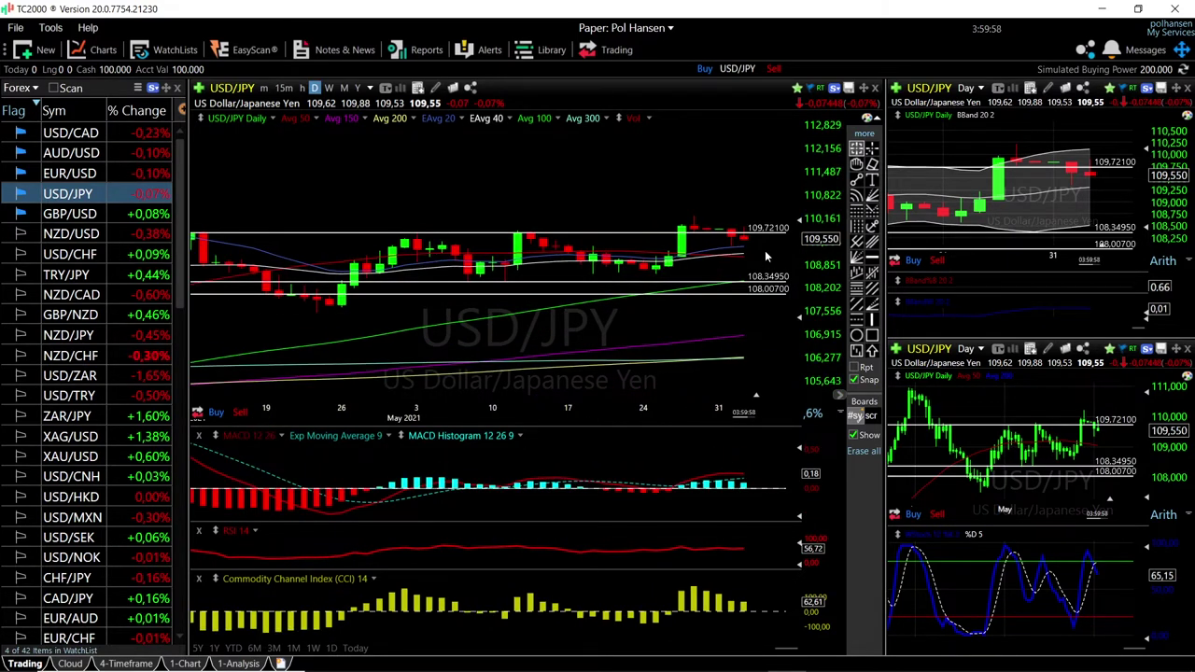
# - Switch all charts to EUR/USD and zoom into May candles under 1,22527 and 1,23536
pyautogui.click(69, 173)
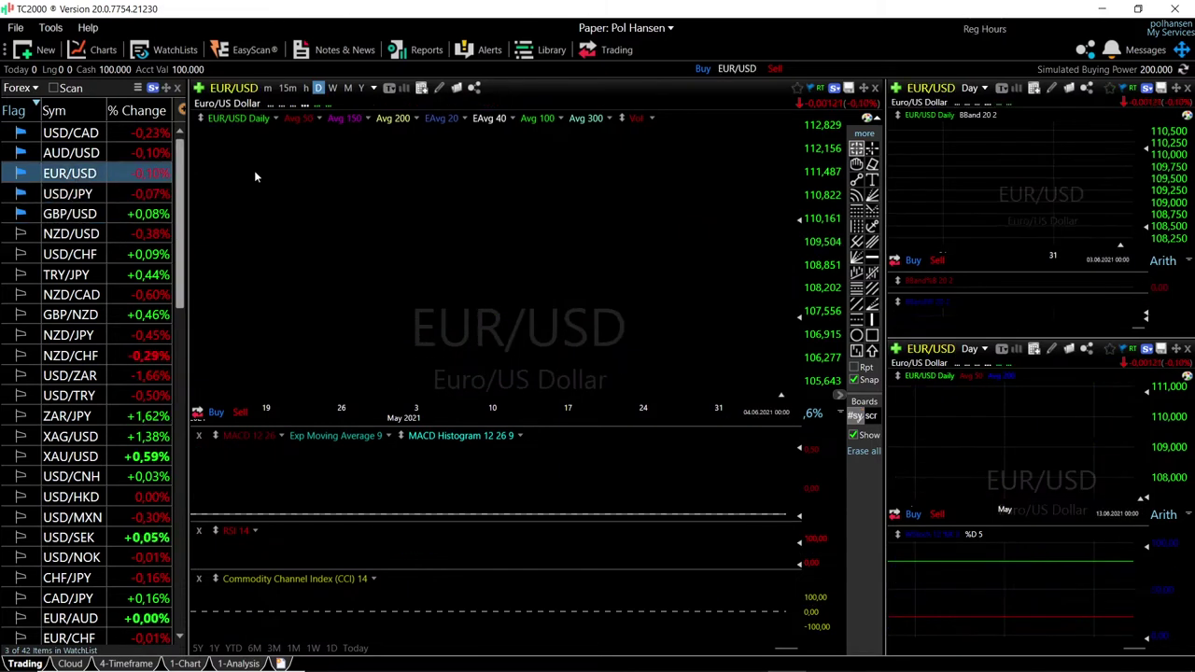
pyautogui.scroll(2, 721, 338)
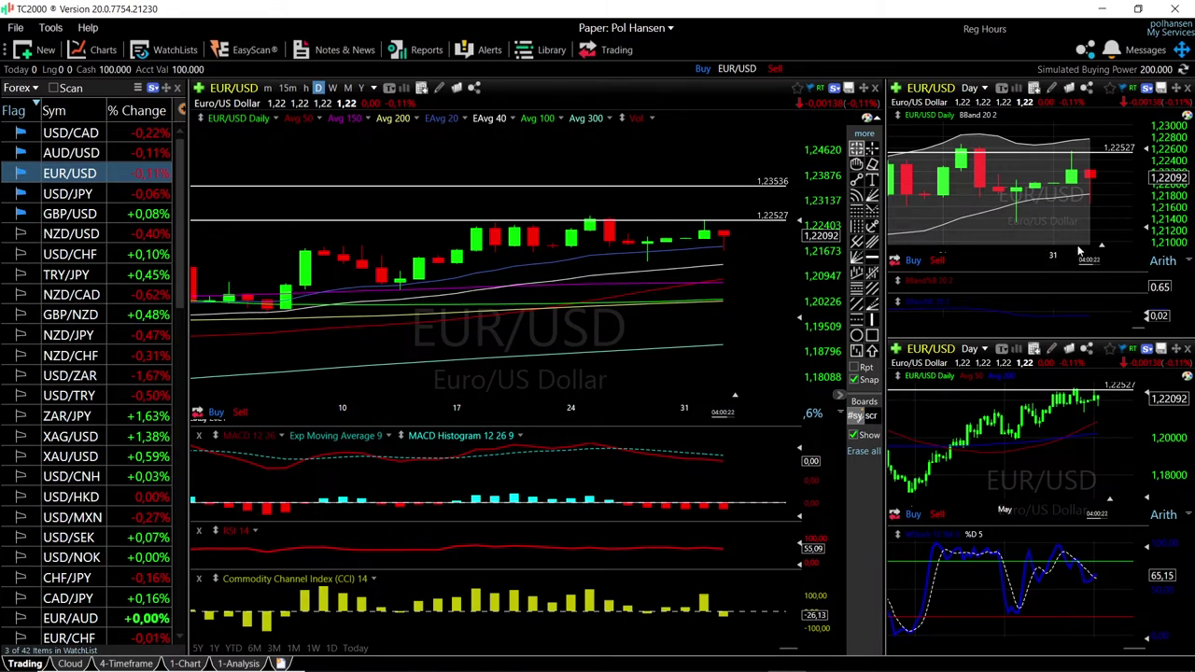
pyautogui.scroll(-3, 1078, 250)
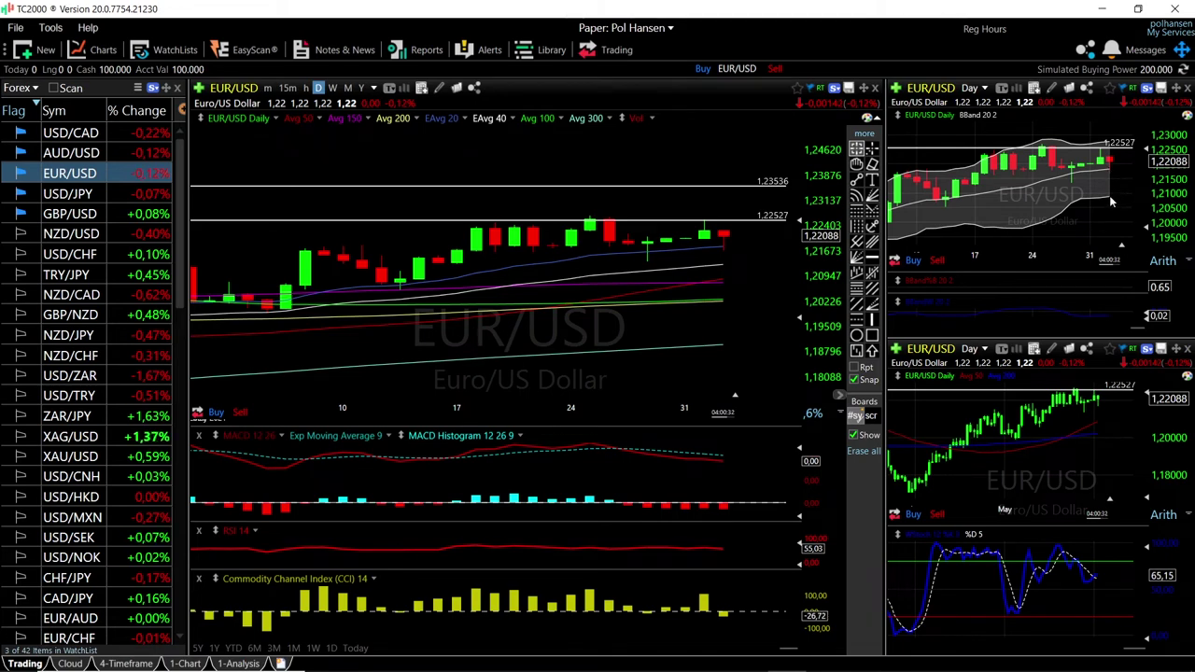
pyautogui.moveTo(1110, 197)
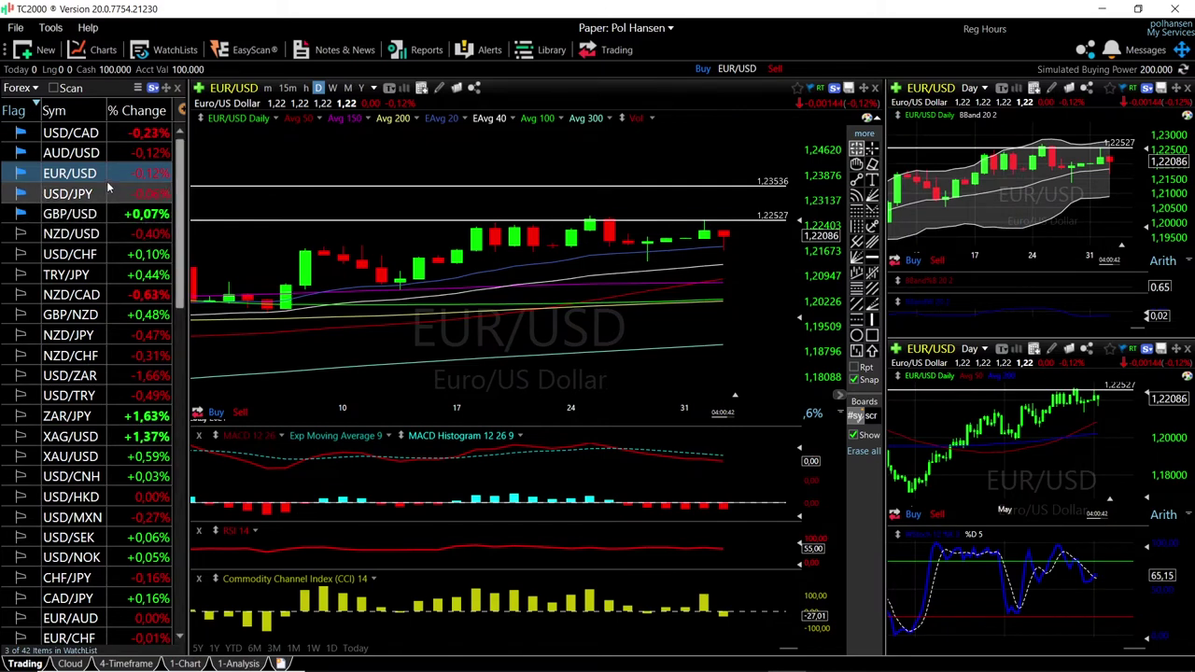
# - Switch charts to AUD/USD and review prices below 0,78159–0,80111 back to February 2021
pyautogui.click(103, 152)
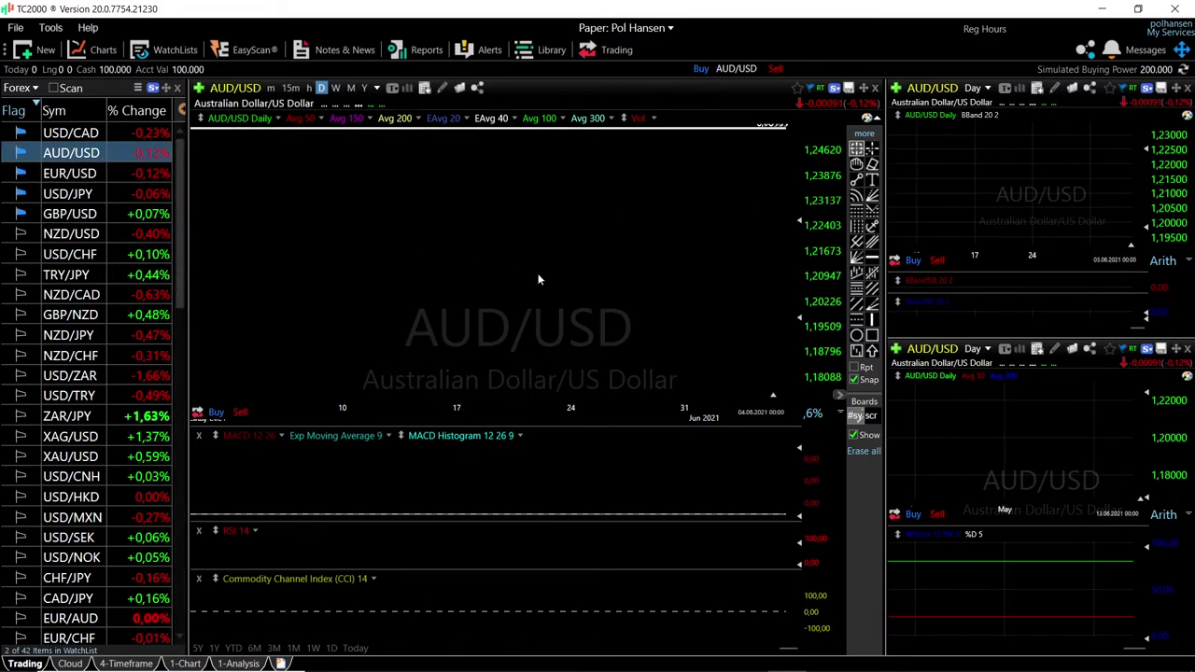
pyautogui.scroll(1, 737, 278)
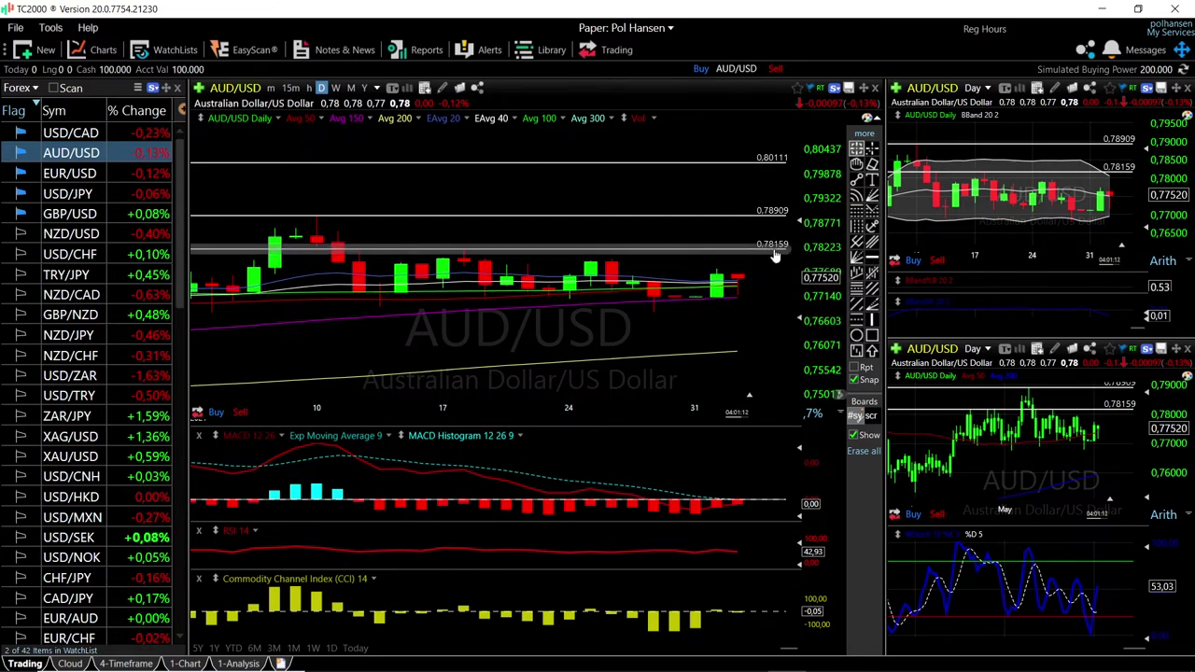
pyautogui.scroll(-2, 460, 222)
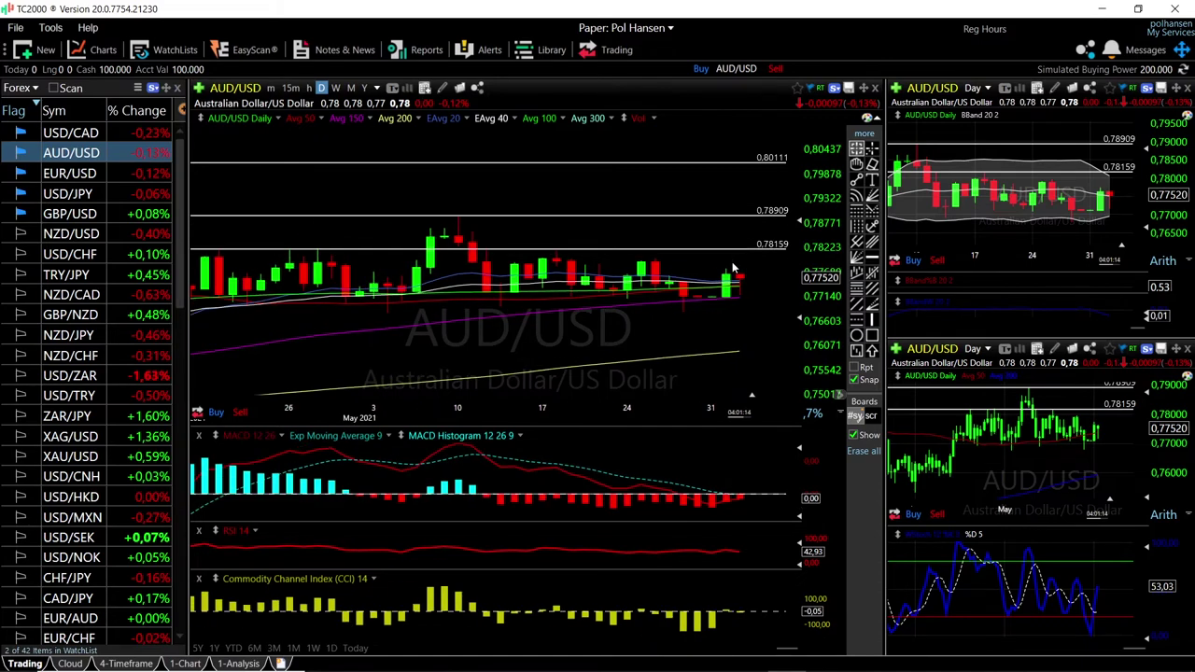
pyautogui.scroll(-5, 656, 272)
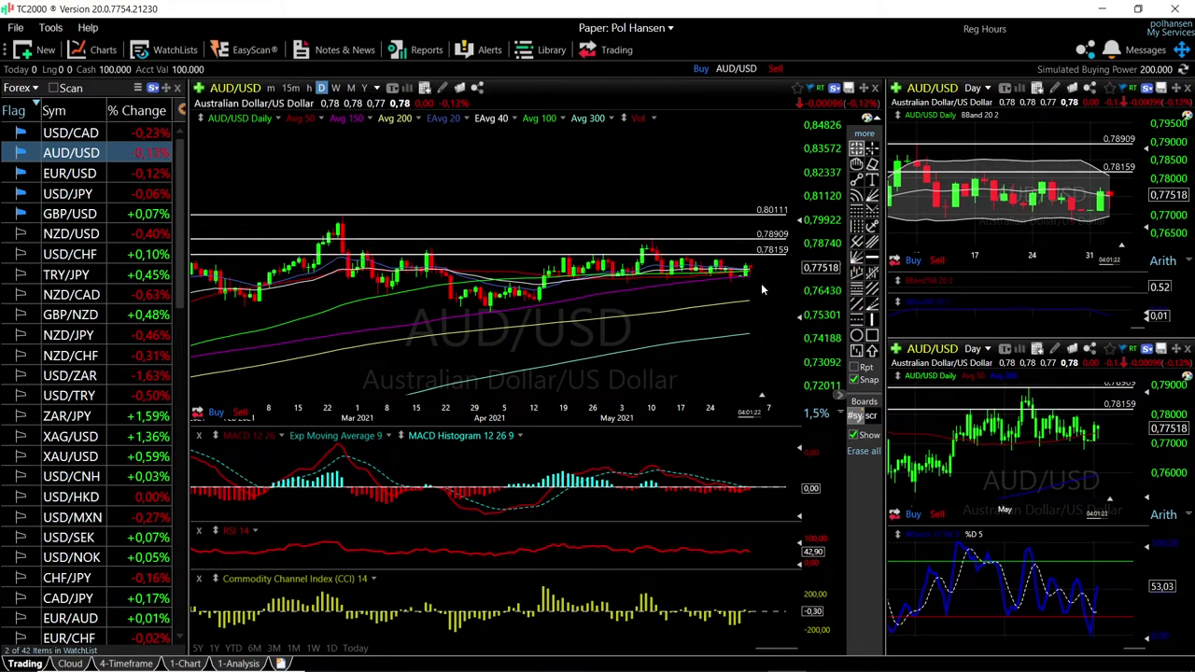
pyautogui.moveTo(750, 278)
pyautogui.mouseDown()
pyautogui.moveTo(750, 299)
pyautogui.moveTo(749, 278)
pyautogui.mouseUp()
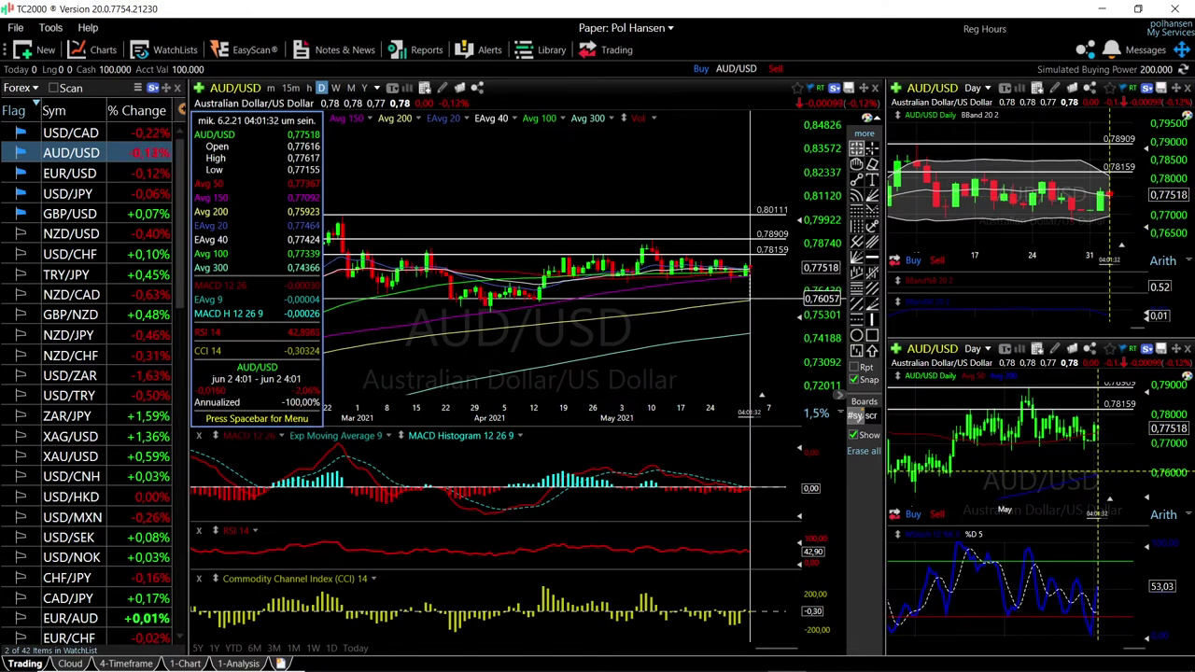
# - Switch charts to USD/CAD and zoom out to its falling channel since April 2021
pyautogui.click(62, 135)
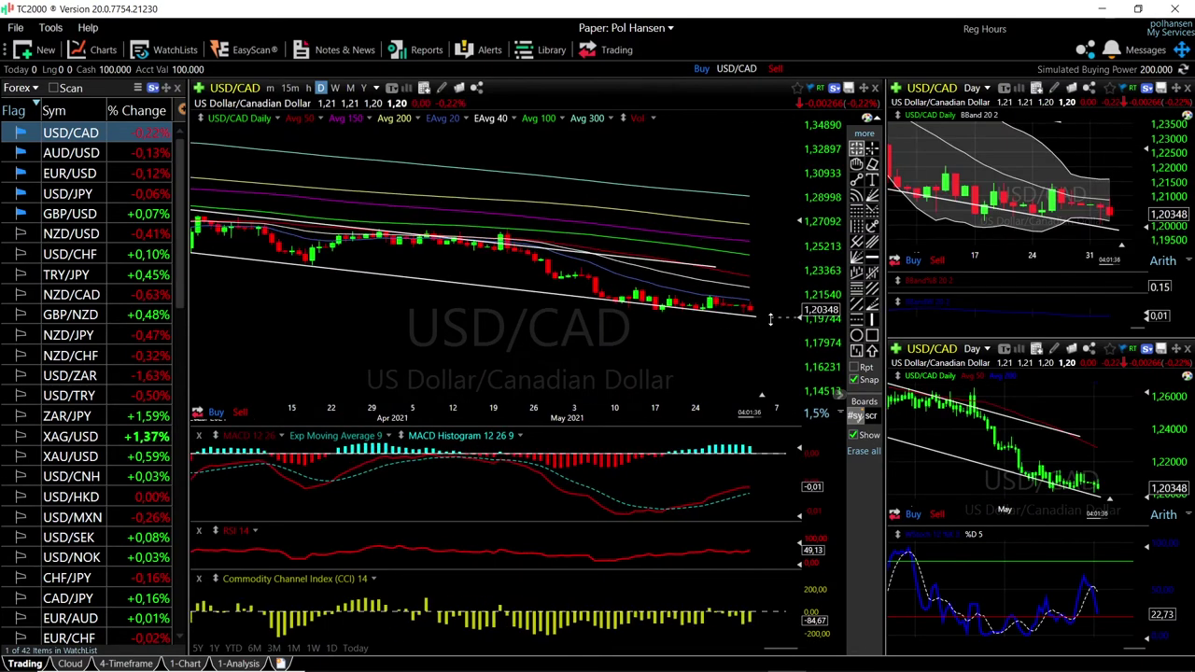
pyautogui.scroll(2, 771, 320)
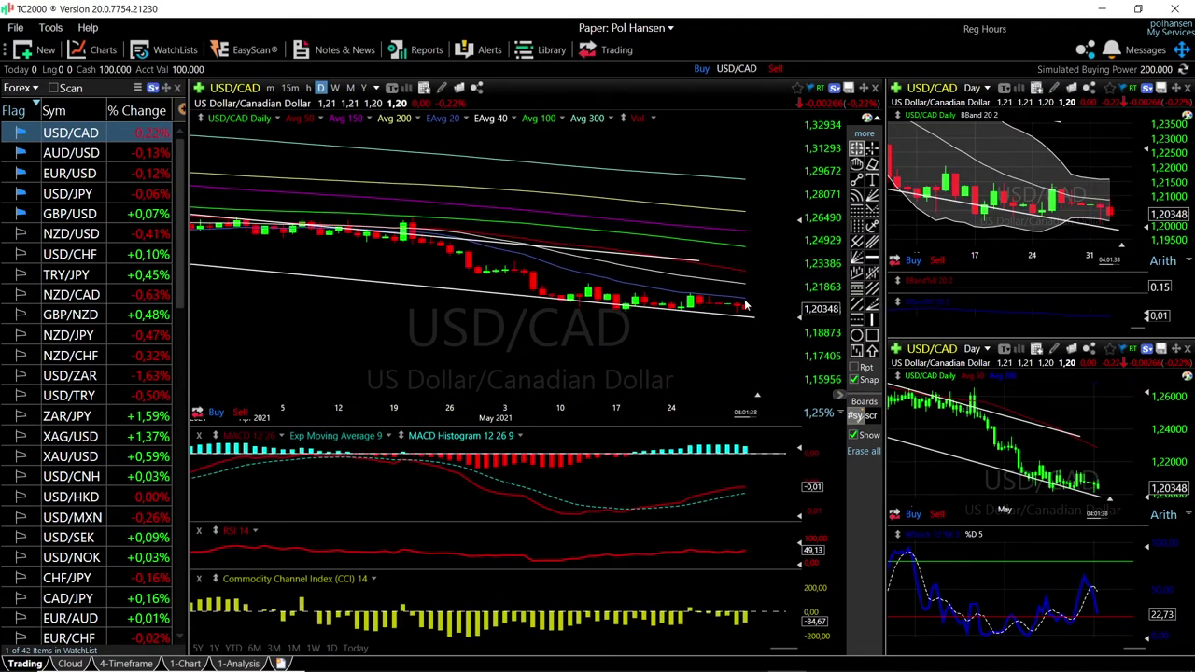
pyautogui.scroll(1, 745, 305)
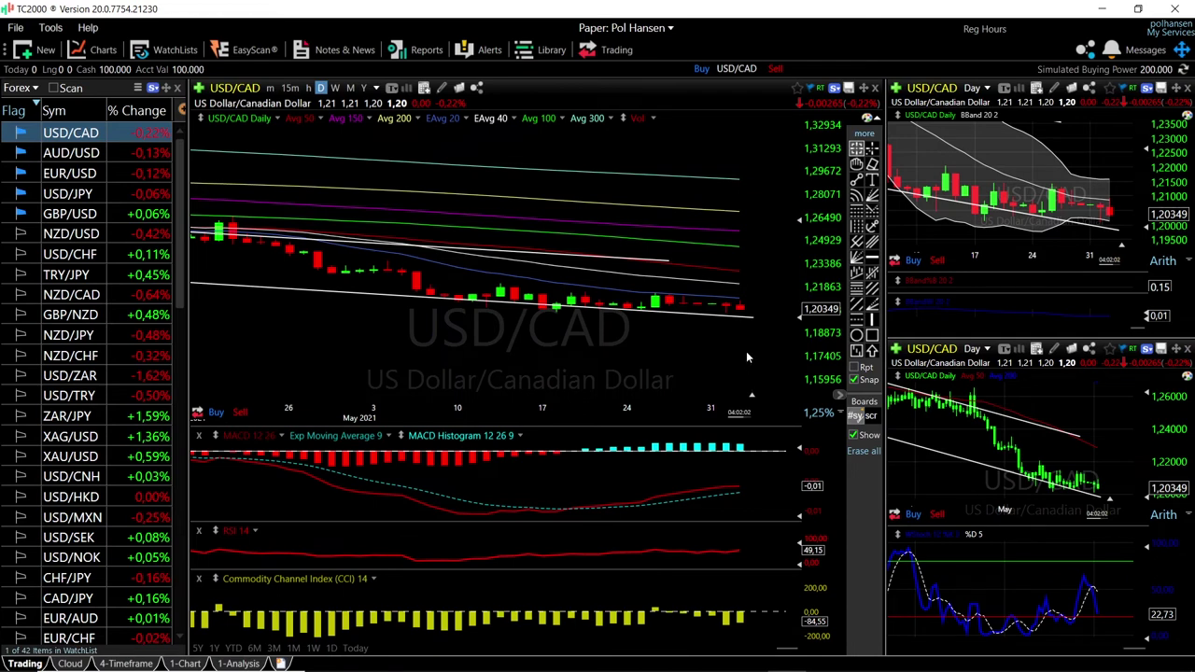
pyautogui.scroll(-2, 763, 358)
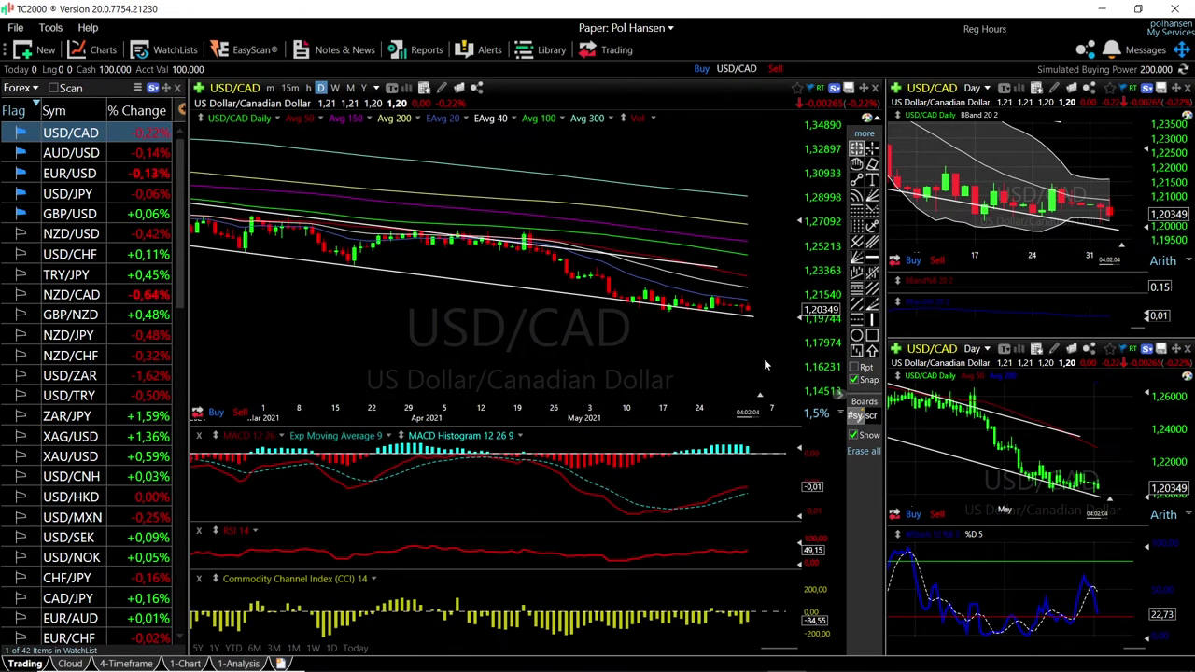